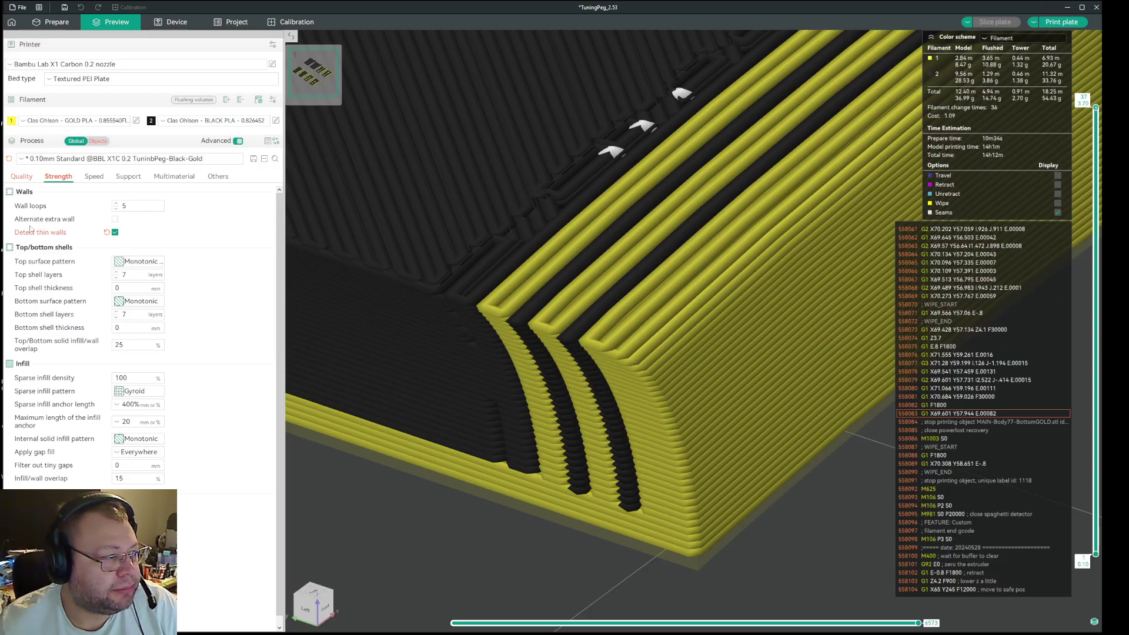
Disable Detect thin walls in the 0.10mm Standard process preset.
click(114, 232)
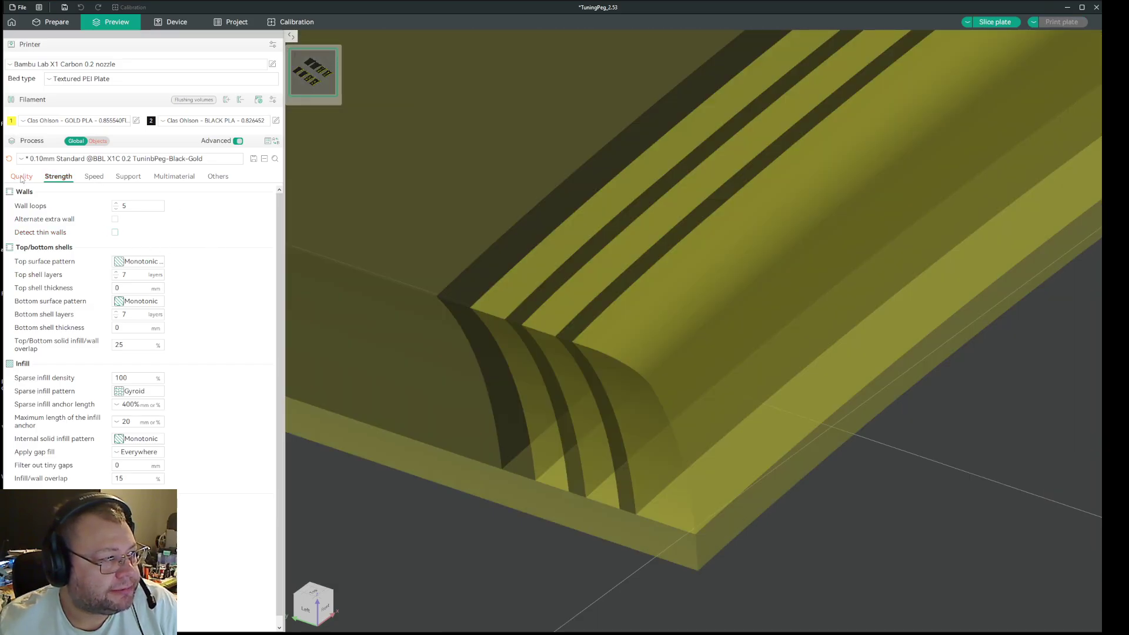
click(22, 176)
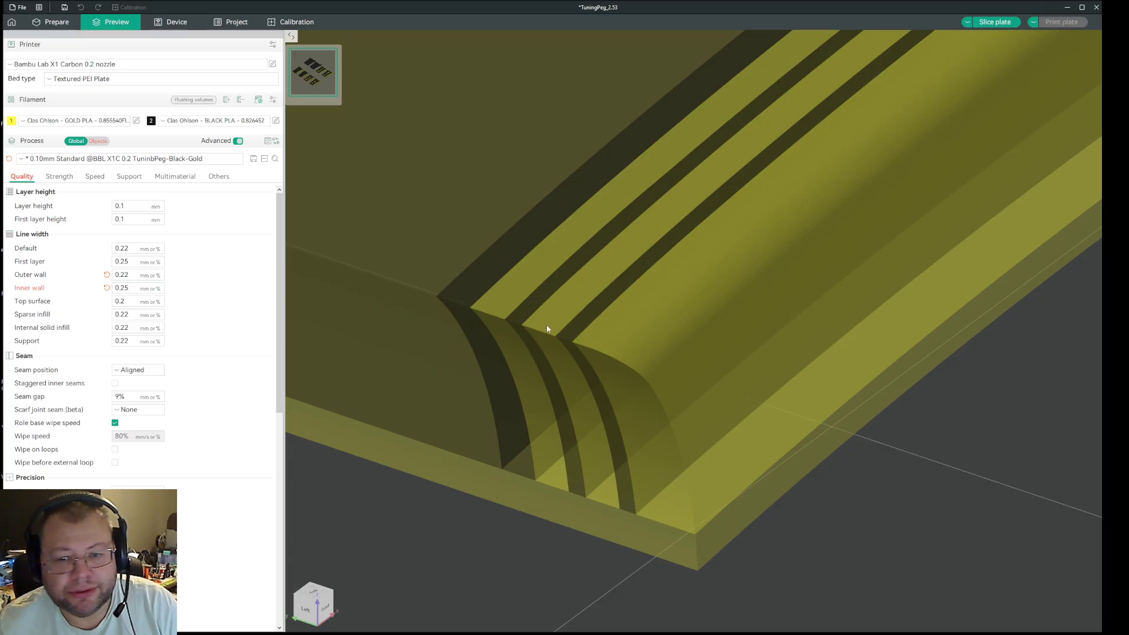
Reslice the plate with thin-wall detection off and lower the layer slider to layer 23 to inspect wall gaps.
key(ctrl+r)
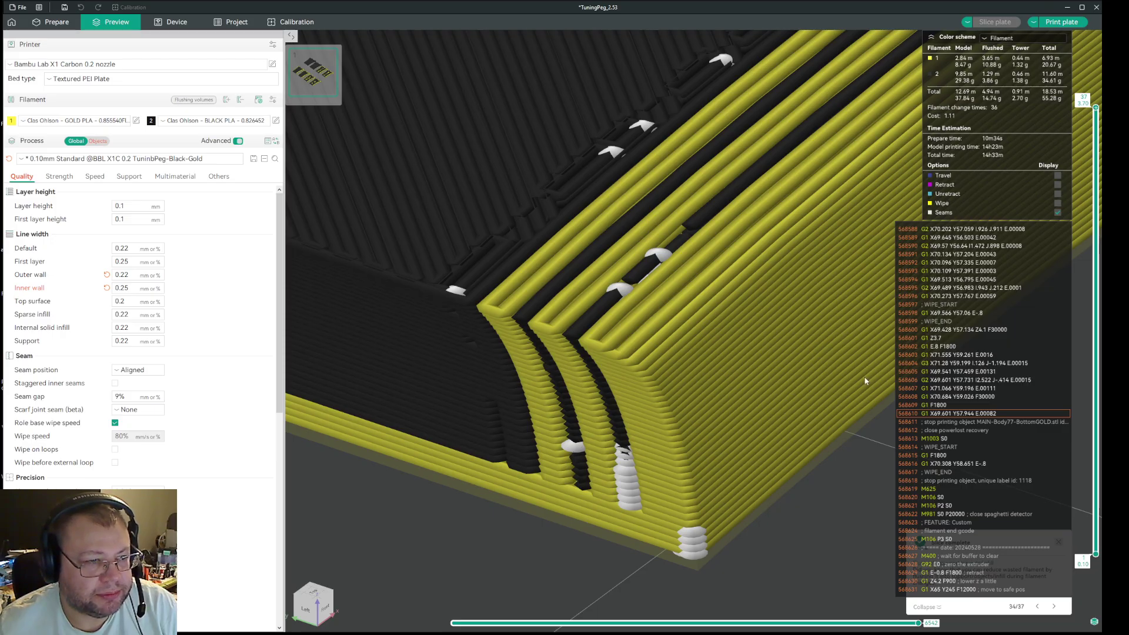
scroll(1095, 218, down, 6)
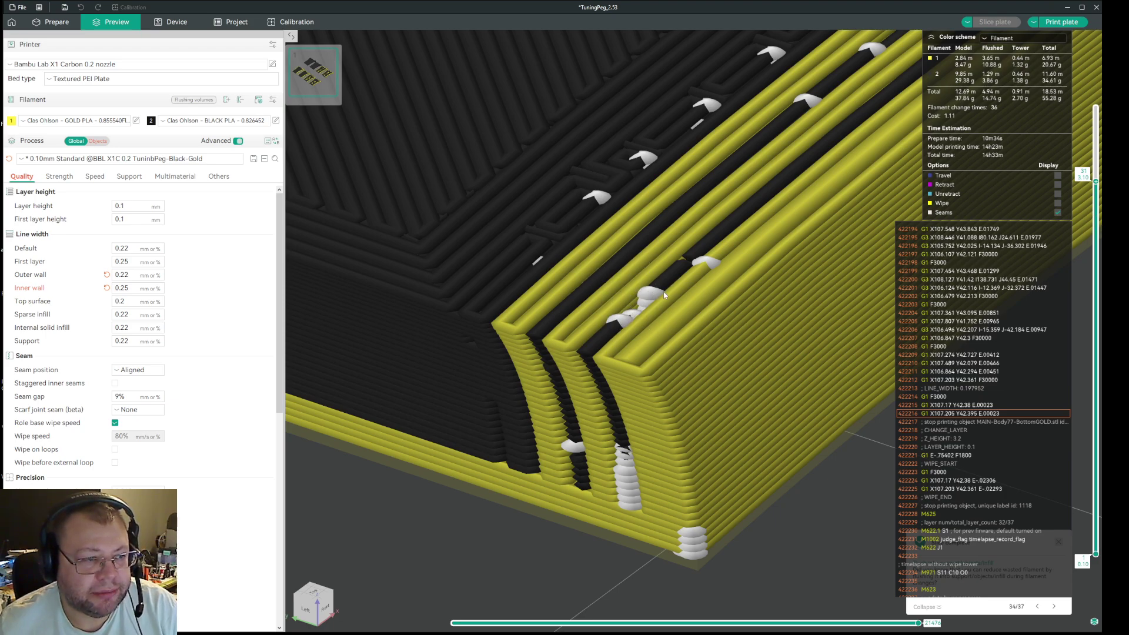
scroll(1091, 260, down, 2)
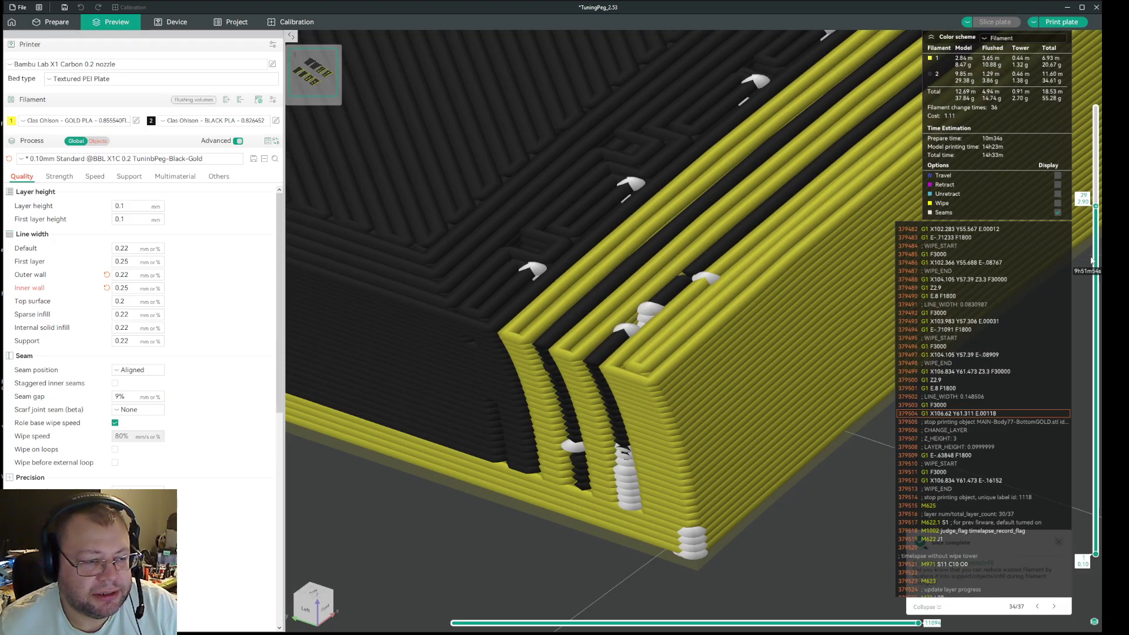
scroll(1094, 303, down, 6)
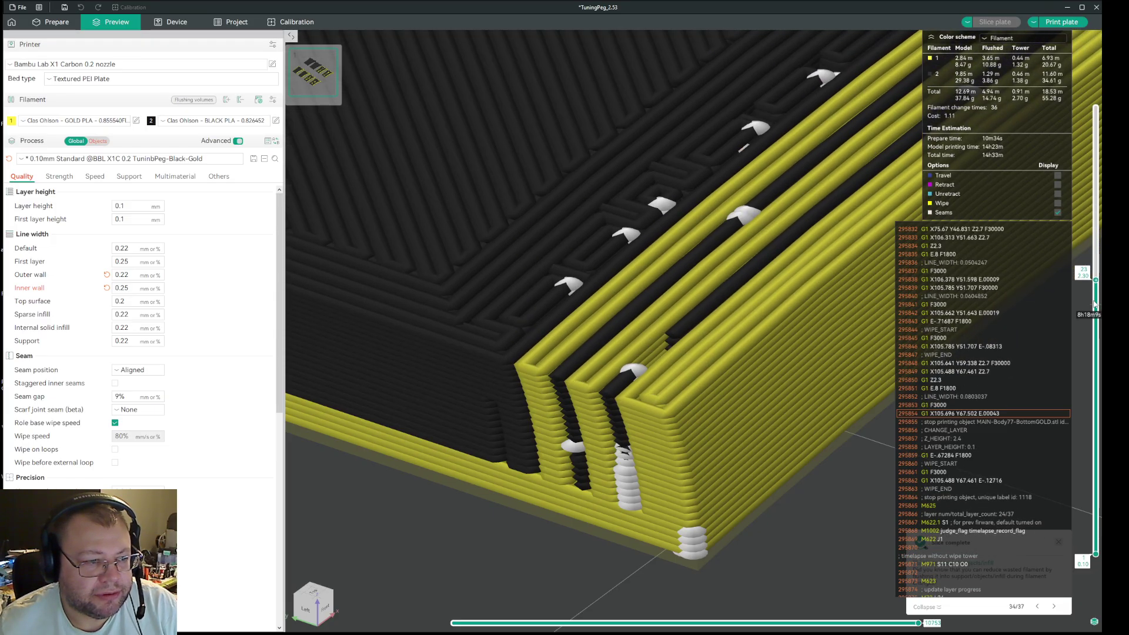
click(656, 353)
click(658, 358)
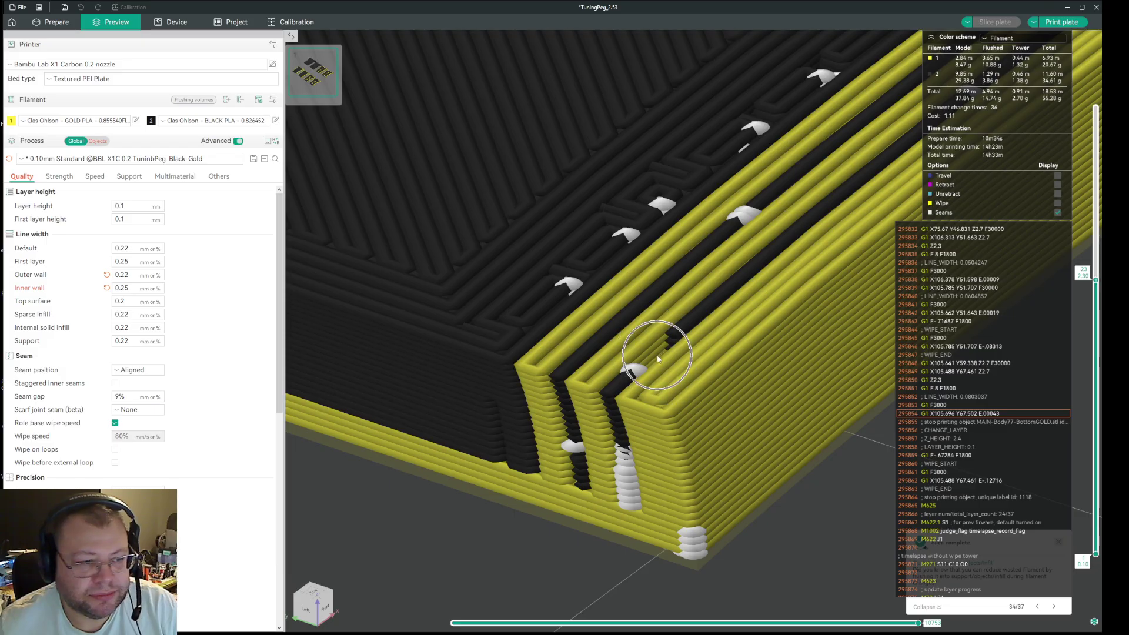
click(658, 359)
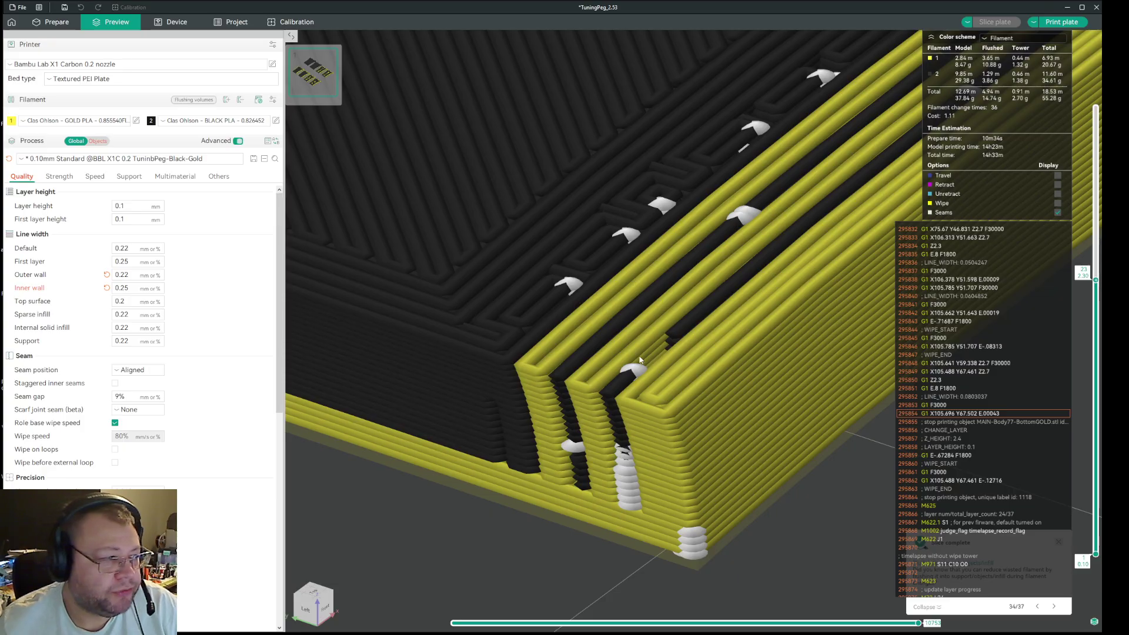
Change outer wall width from 0.22 and inner wall width from 0.25 to 0.2 mm, then reslice.
drag(125, 275, 131, 275)
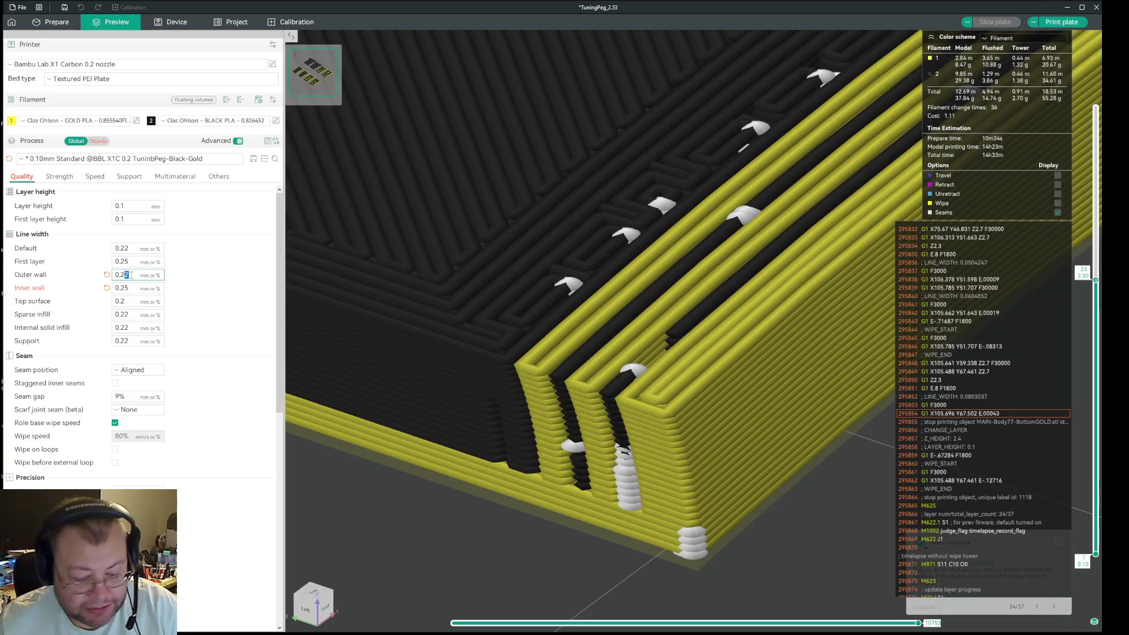
key(BackSpace)
click(132, 288)
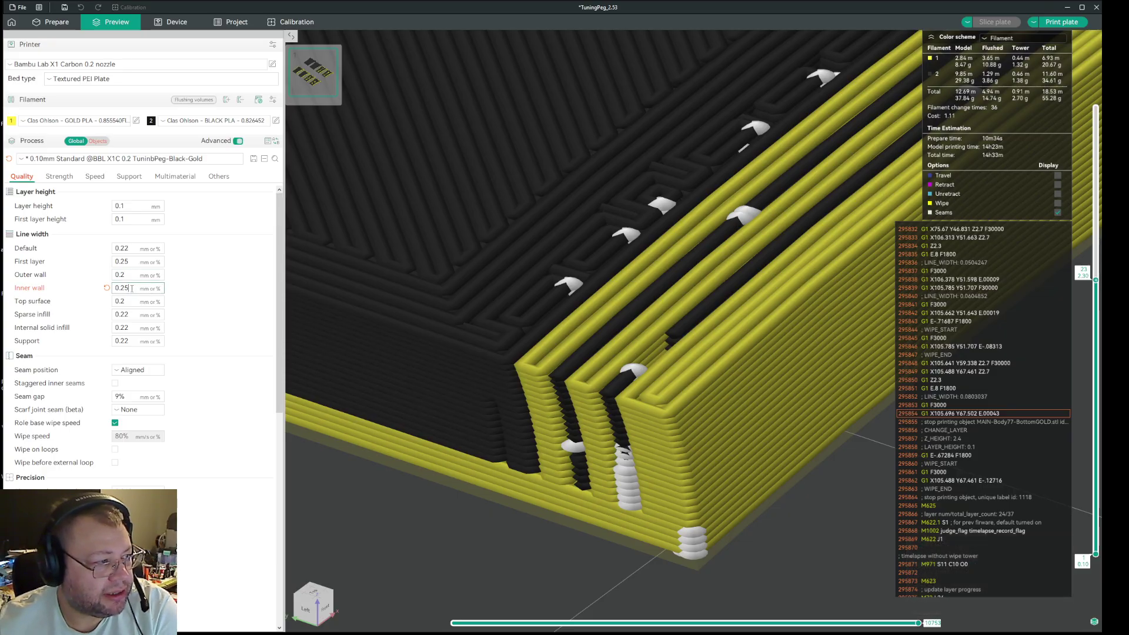
drag(131, 288, 125, 288)
key(BackSpace)
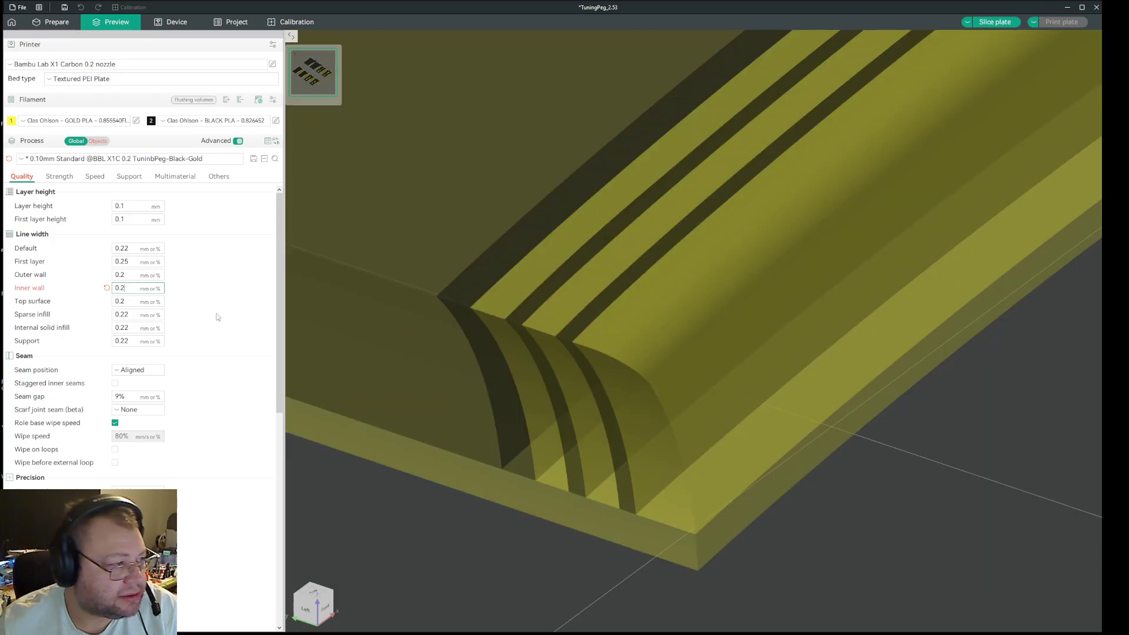
click(218, 311)
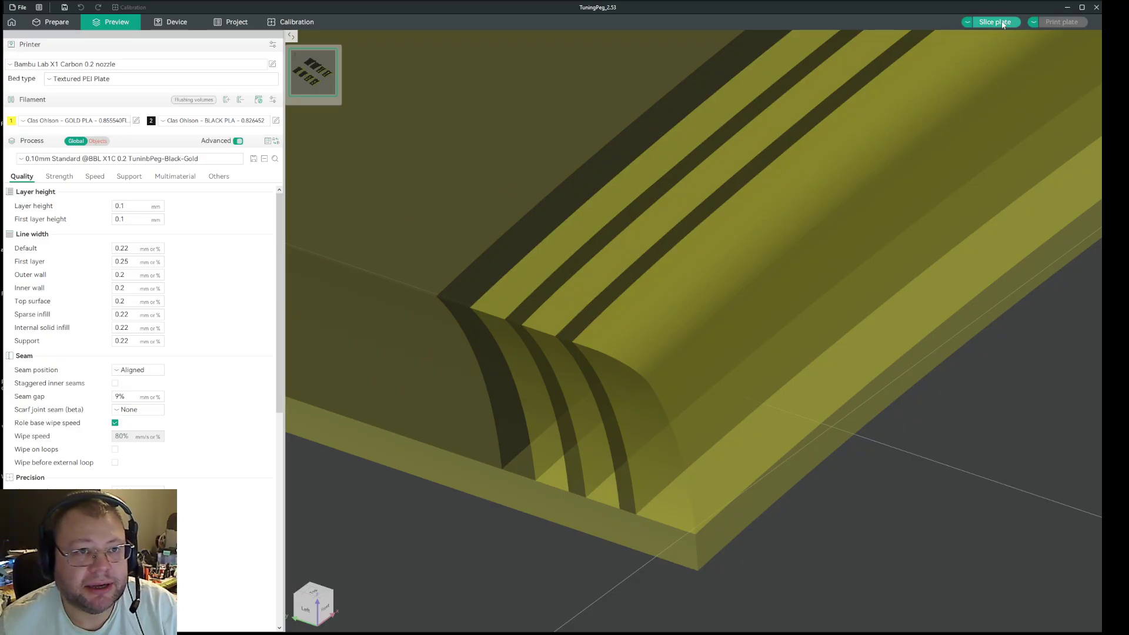
key(ctrl+r)
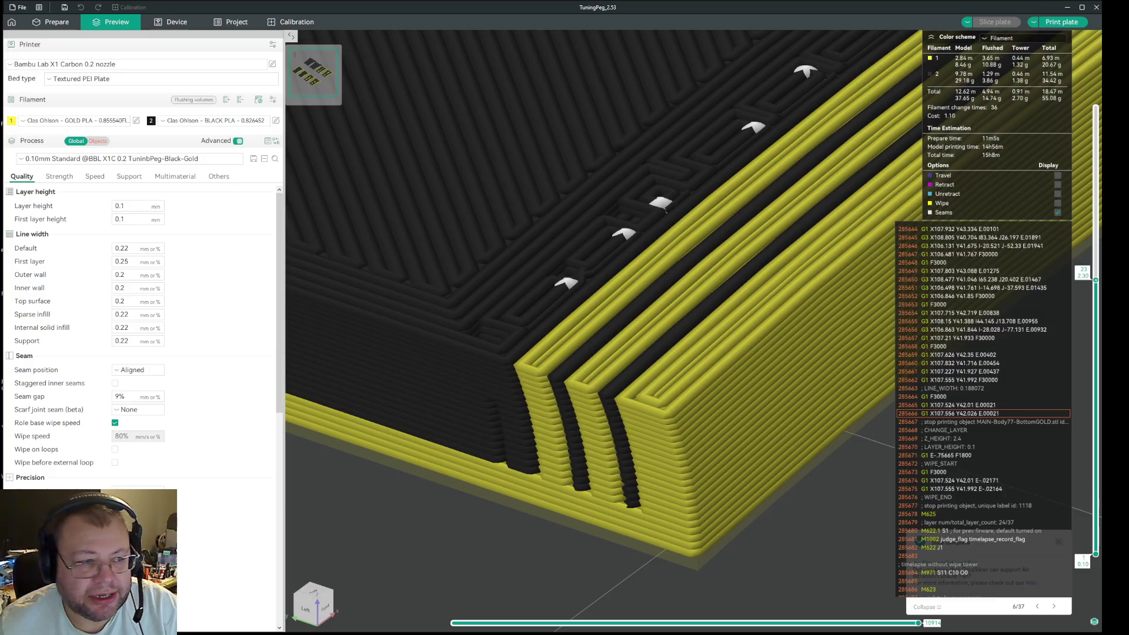
Move the layer slider up and down to compare layers in the preview.
scroll(1094, 300, up, 9)
scroll(1095, 298, up, 5)
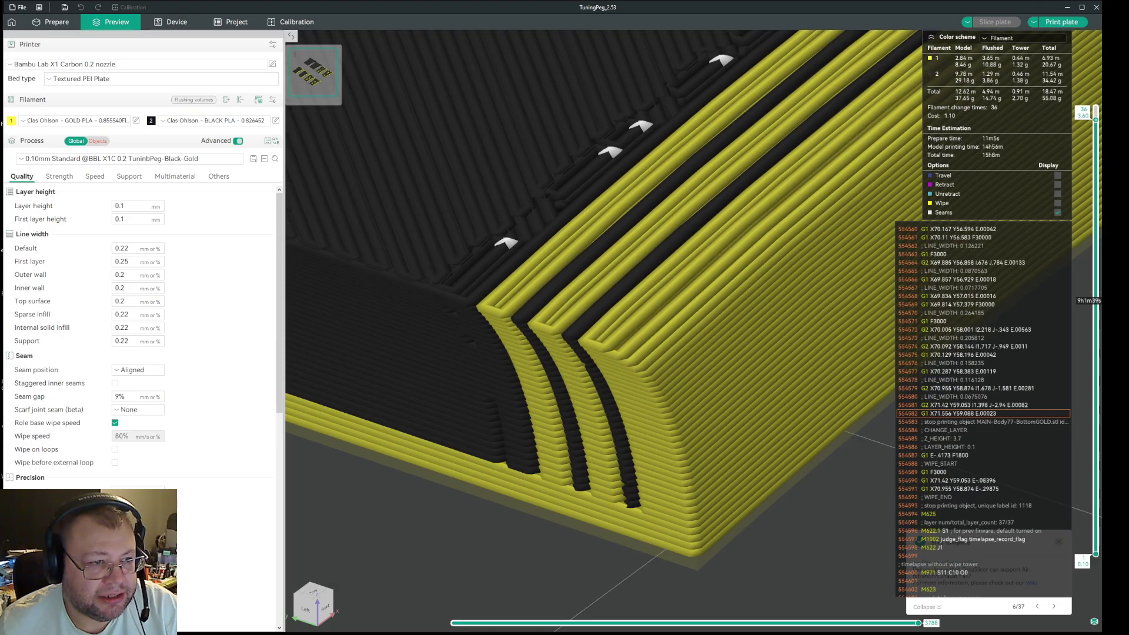
scroll(1096, 294, down, 20)
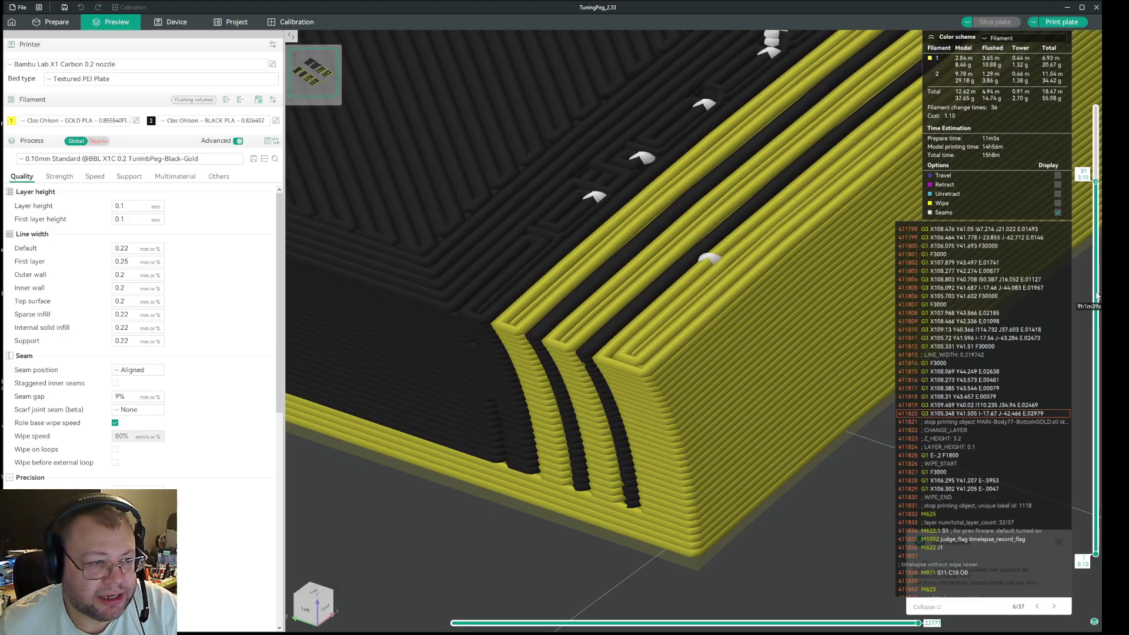
scroll(1095, 294, up, 8)
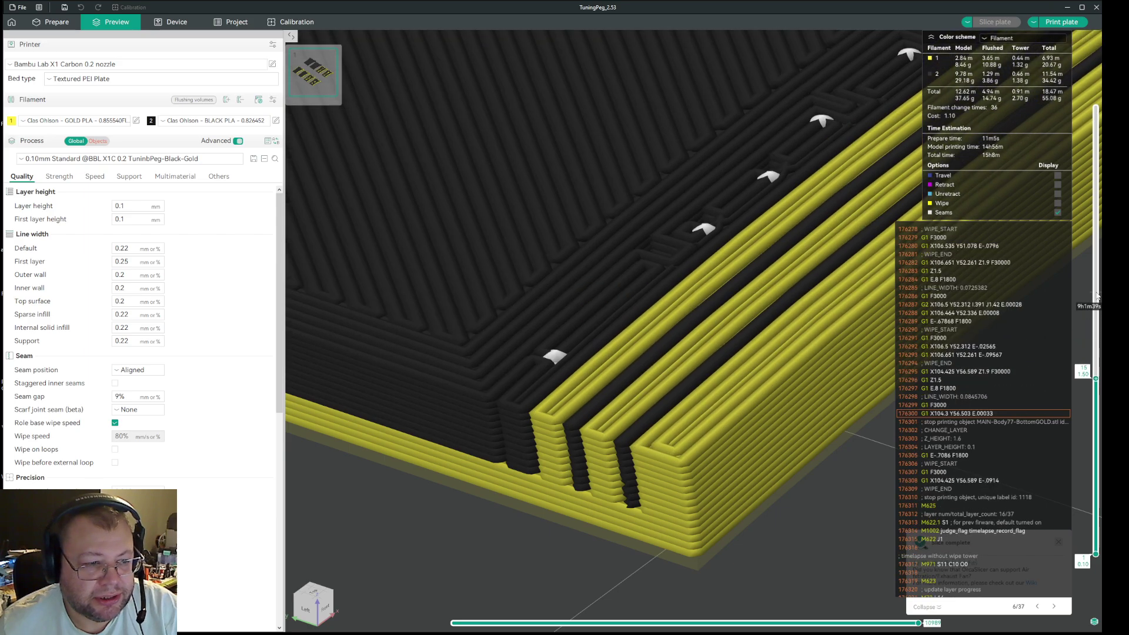
Restore outer wall width to 0.22 mm and inner wall width to 0.25 mm, then step the preview down one layer.
click(126, 274)
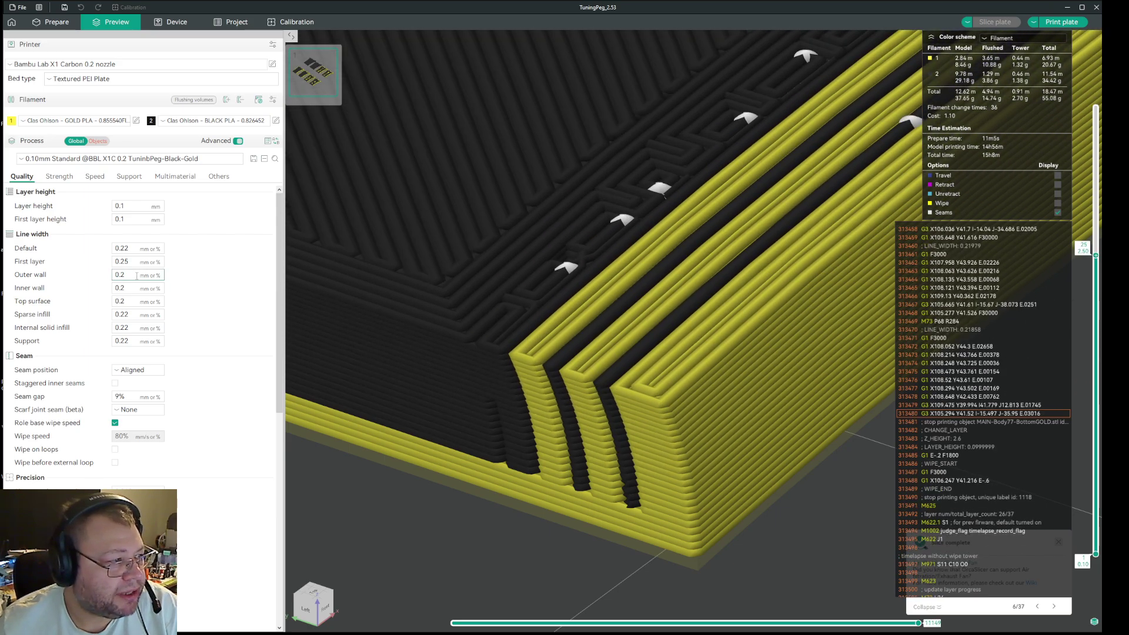
text(2)
click(135, 289)
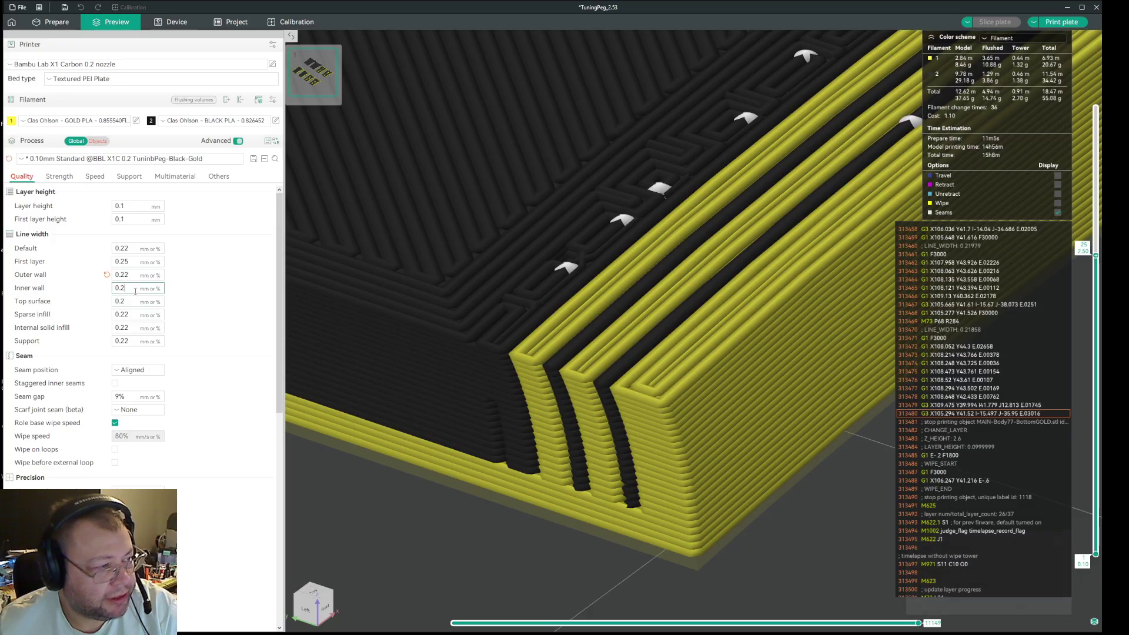
text(5)
key(Return)
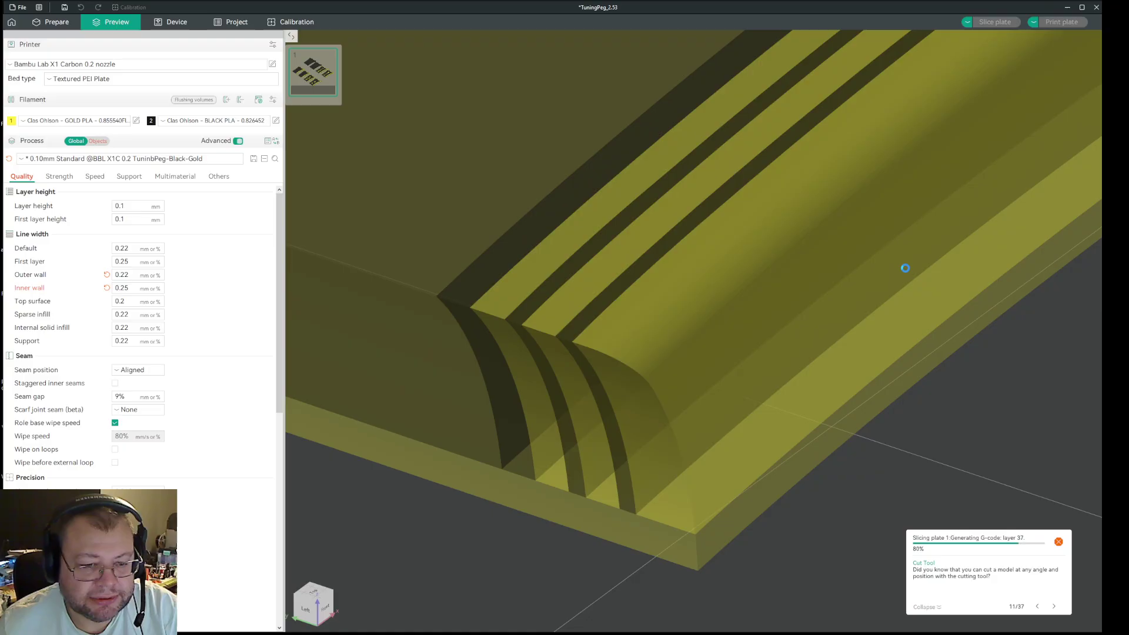
key(Down)
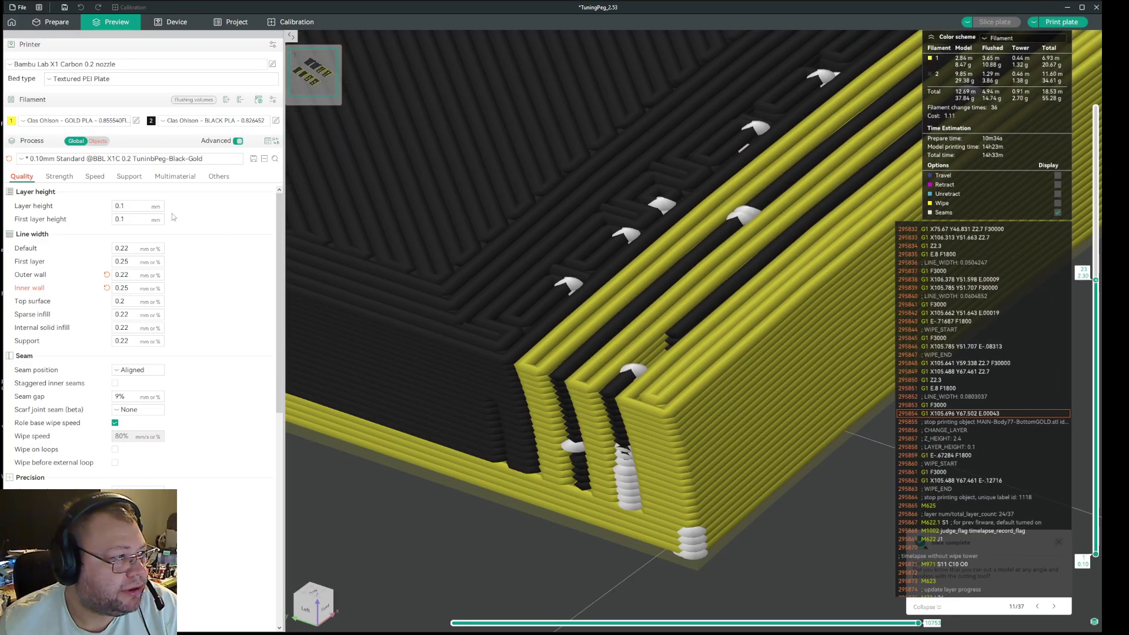
click(55, 179)
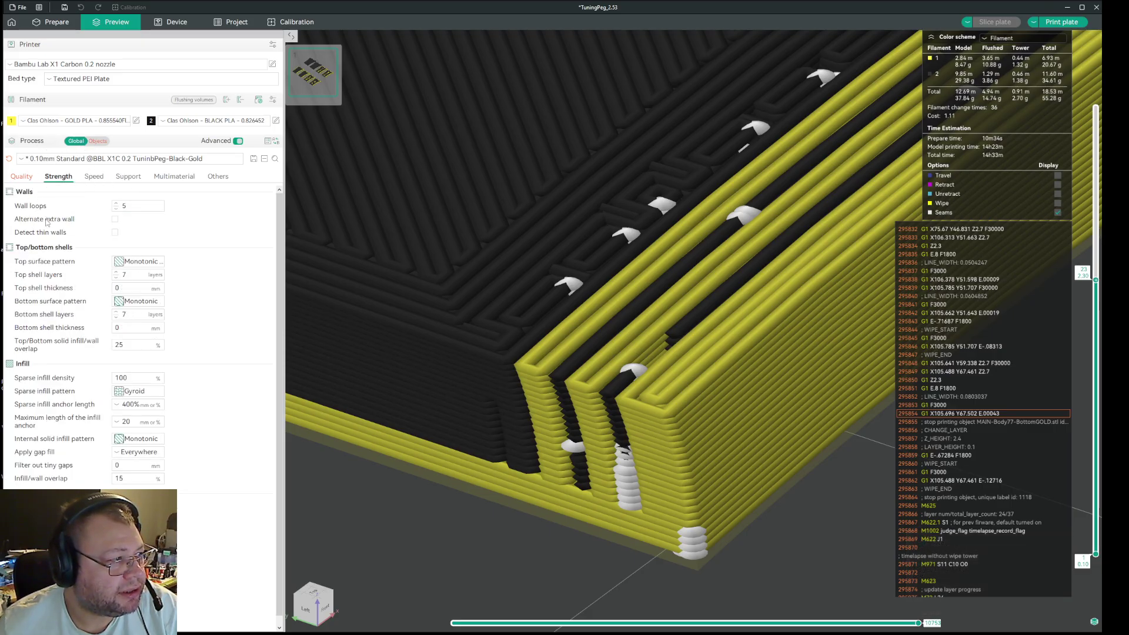
click(115, 234)
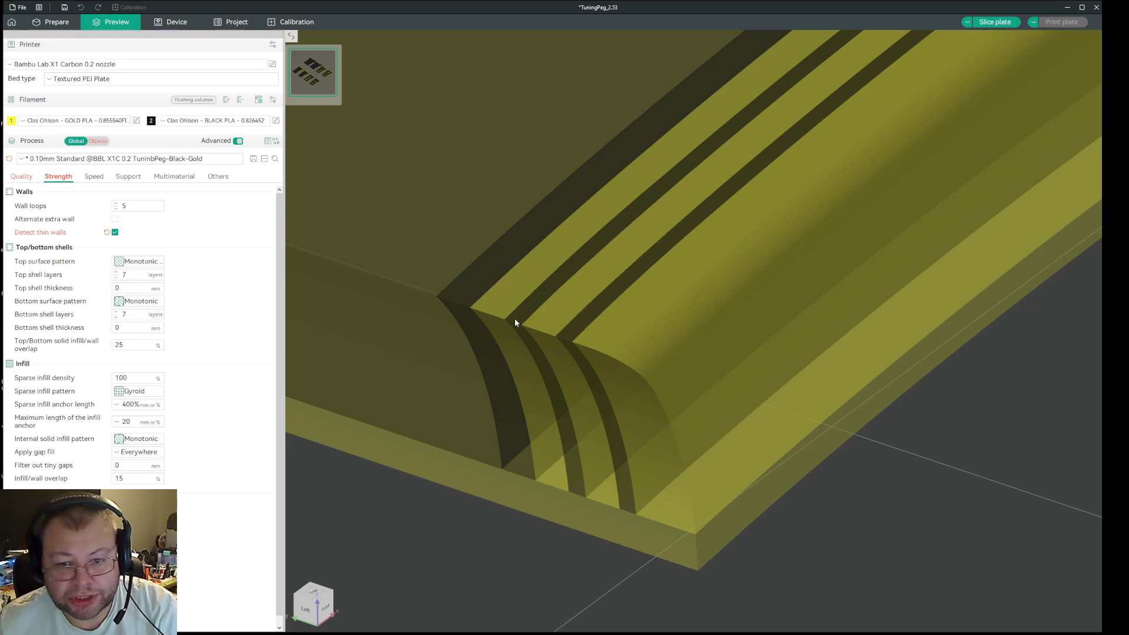
click(647, 328)
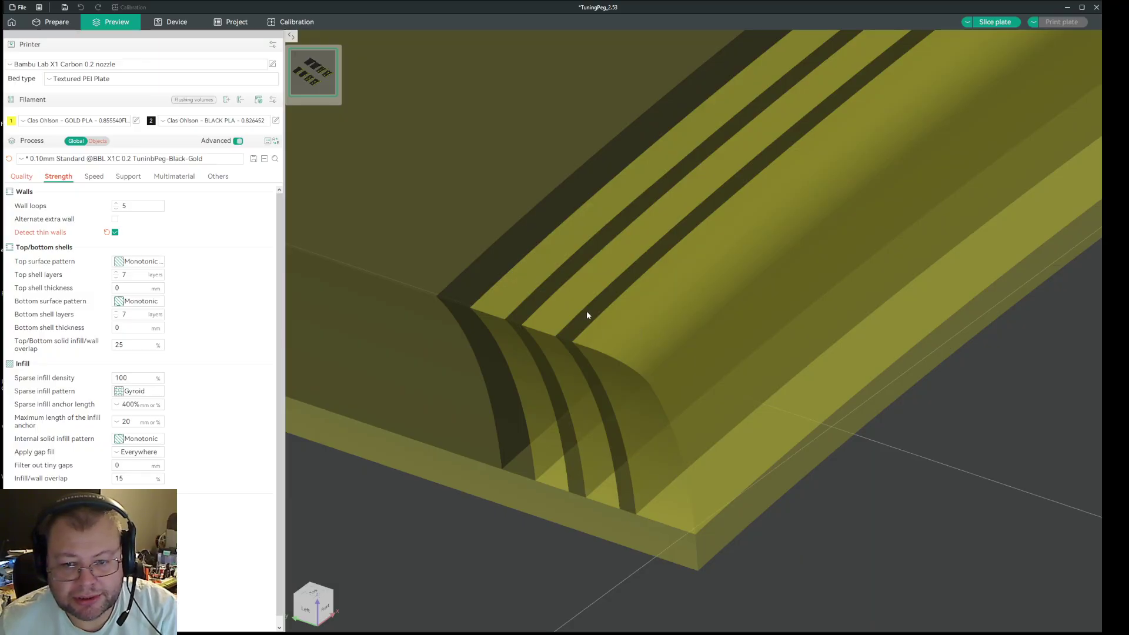
click(104, 141)
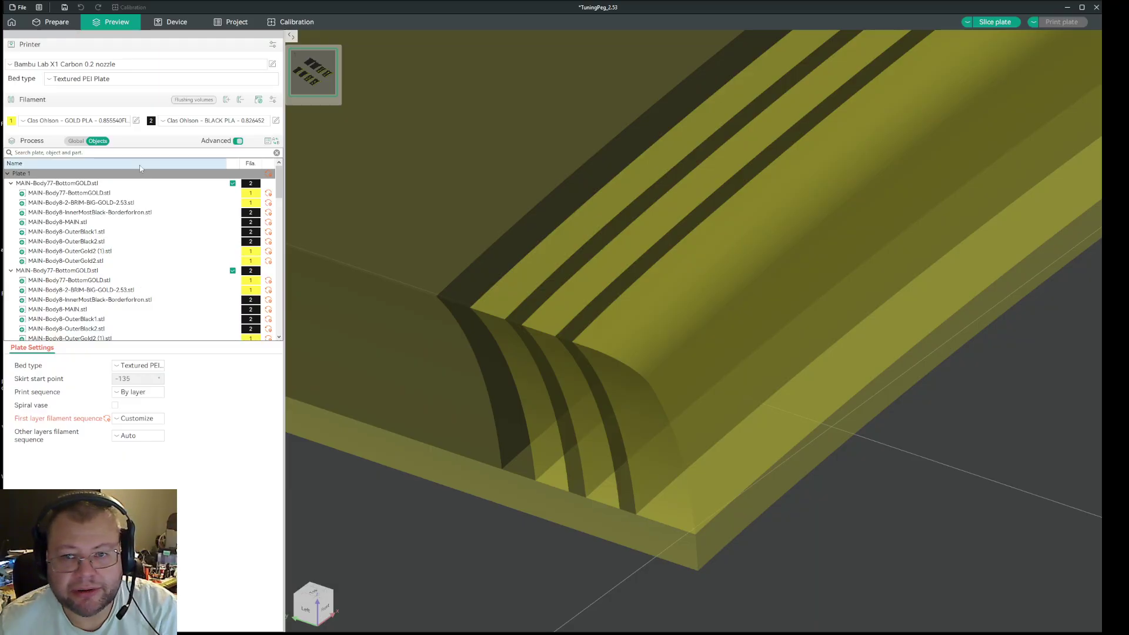
click(76, 141)
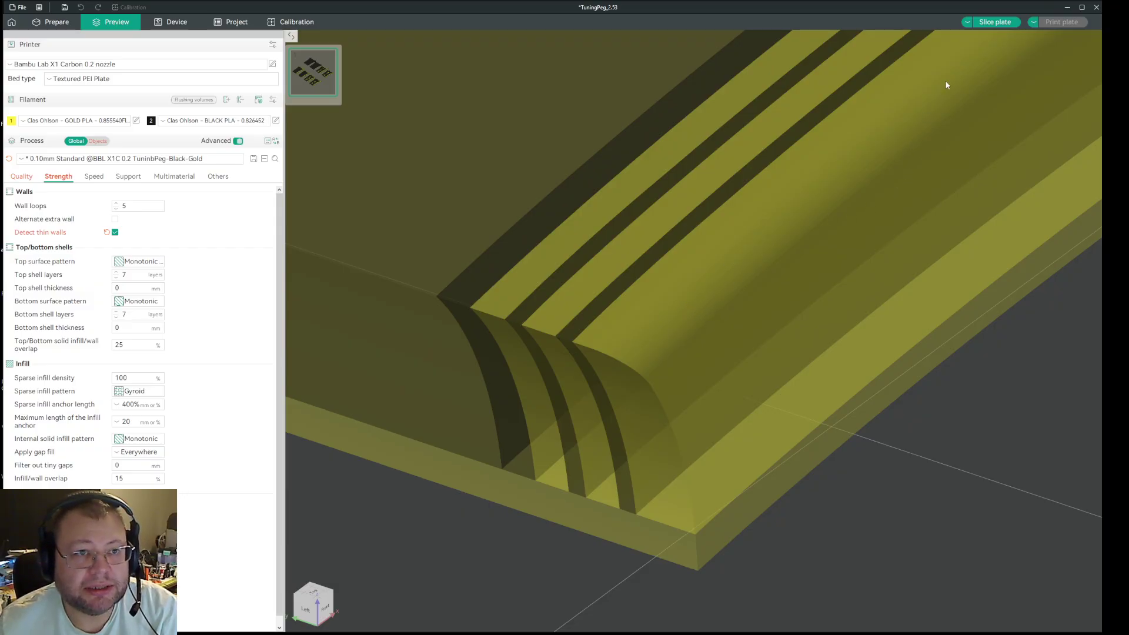
Slice the black and gold peg with thin-wall detection on and raise the layer slider to the top layer.
click(993, 22)
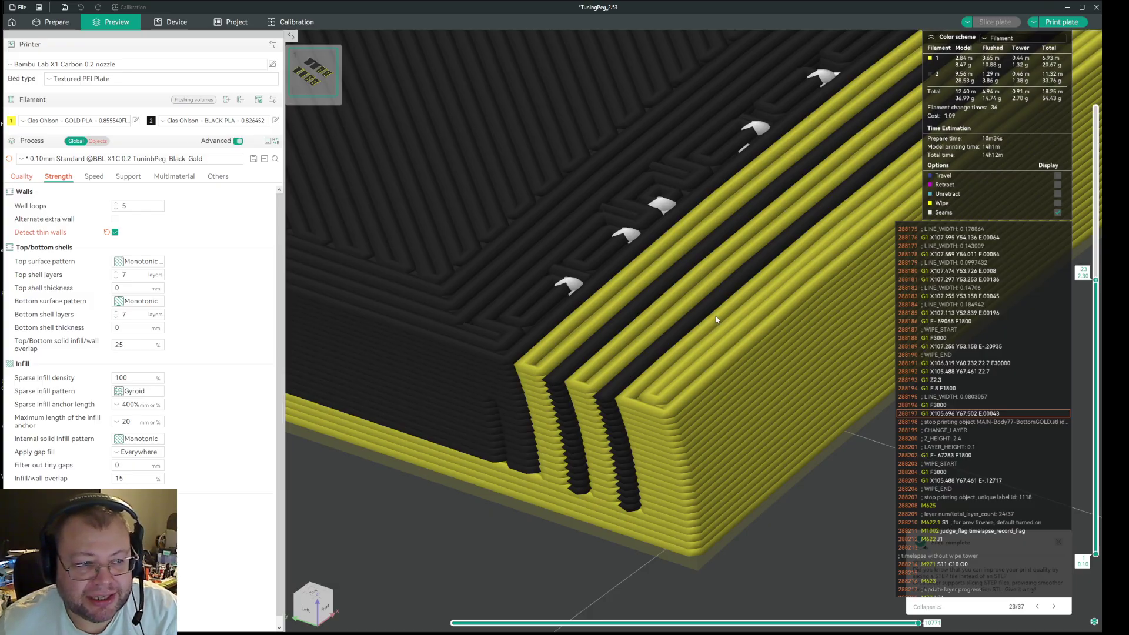
scroll(1095, 347, up, 4)
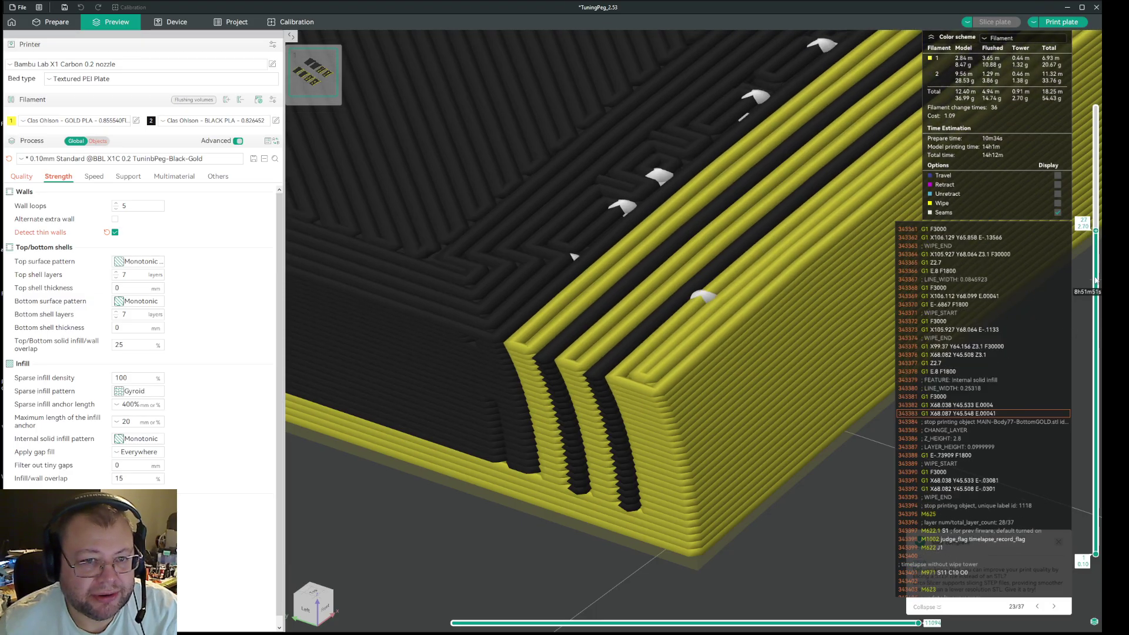
scroll(1095, 280, up, 10)
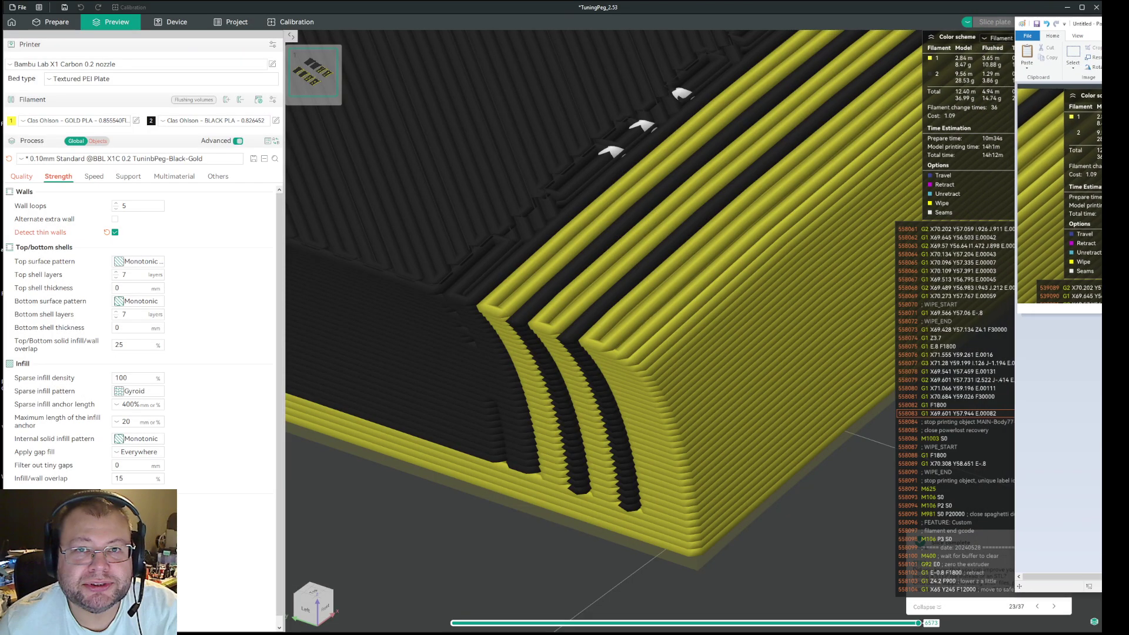
Reposition and widen the Paint comparison image beside Bambu Studio, then maximize it to fill the screen.
key(alt+Tab)
drag(533, 39, 450, 39)
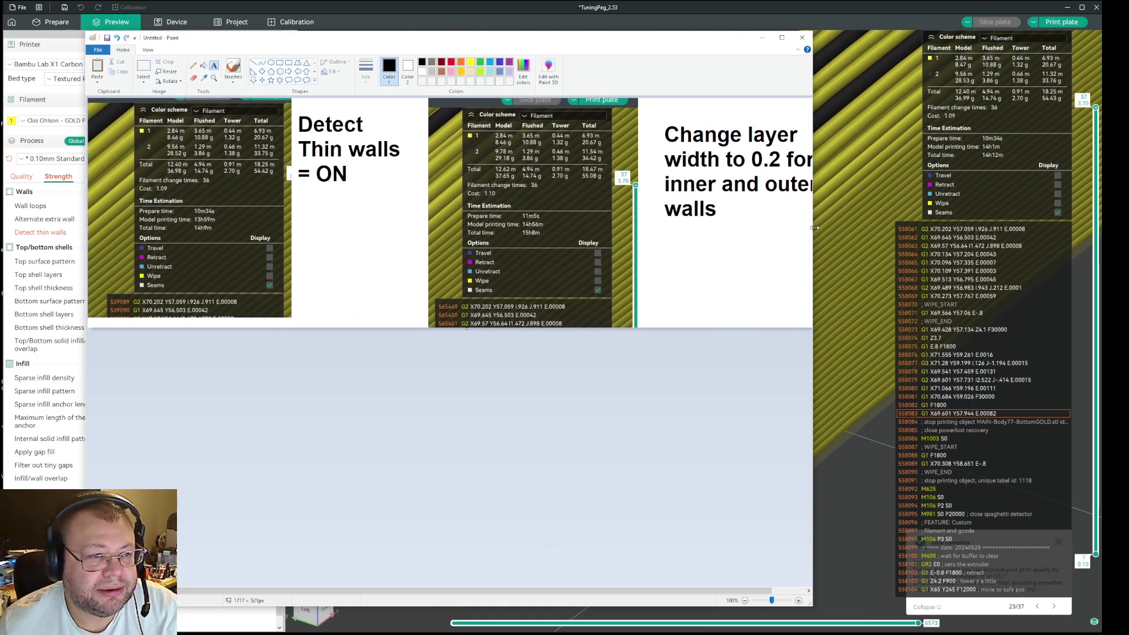
drag(814, 227, 934, 235)
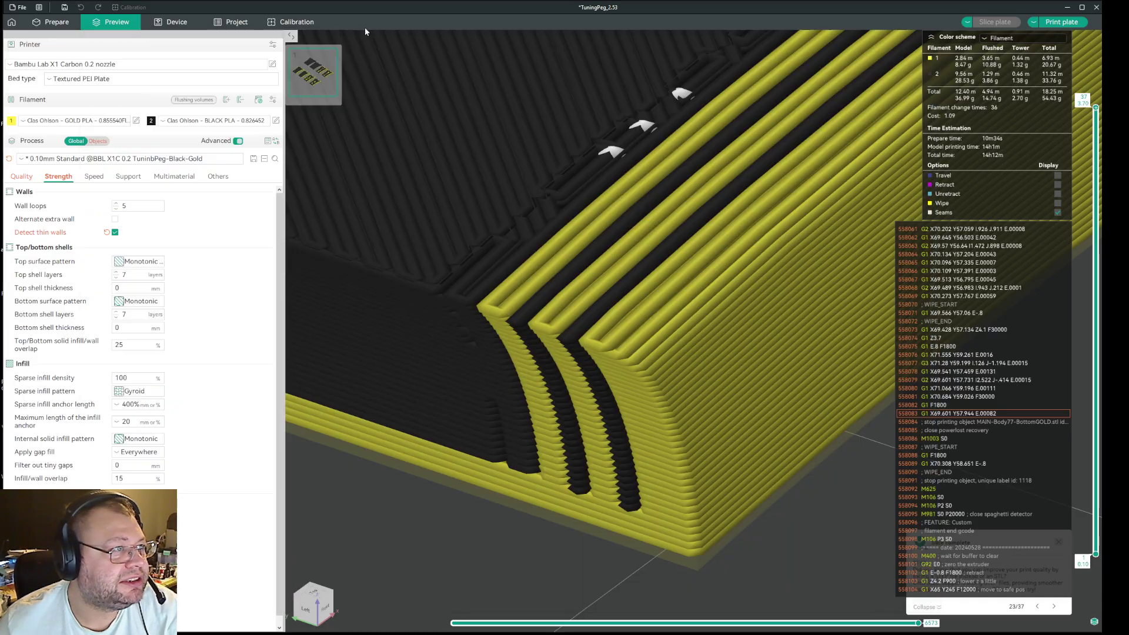
click(363, 27)
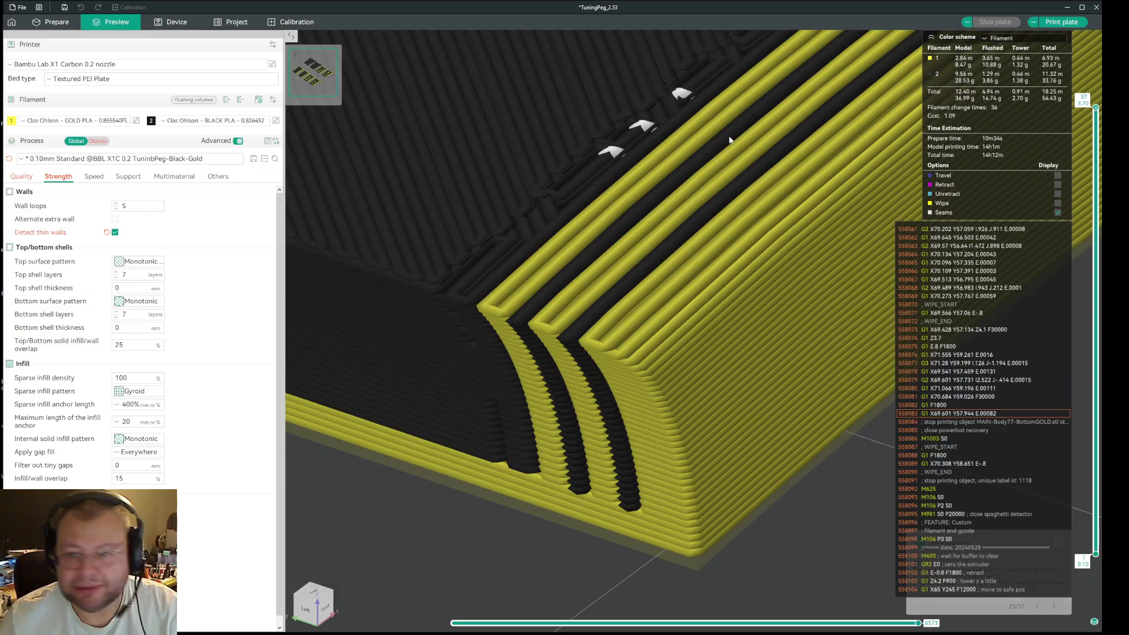
key(alt+Tab)
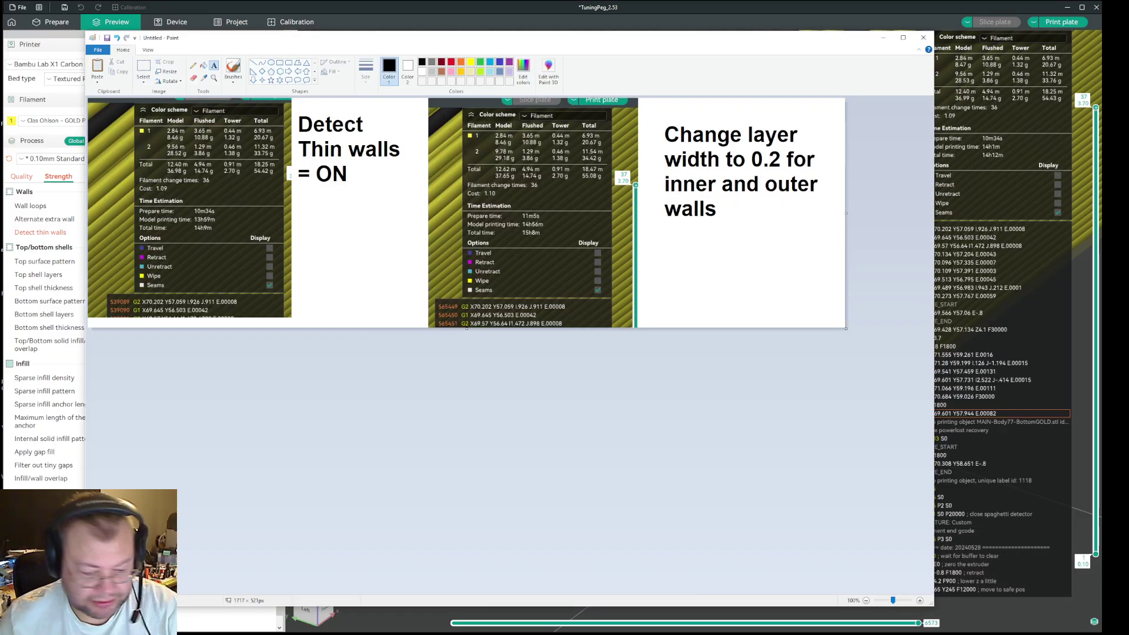
key(super+Up)
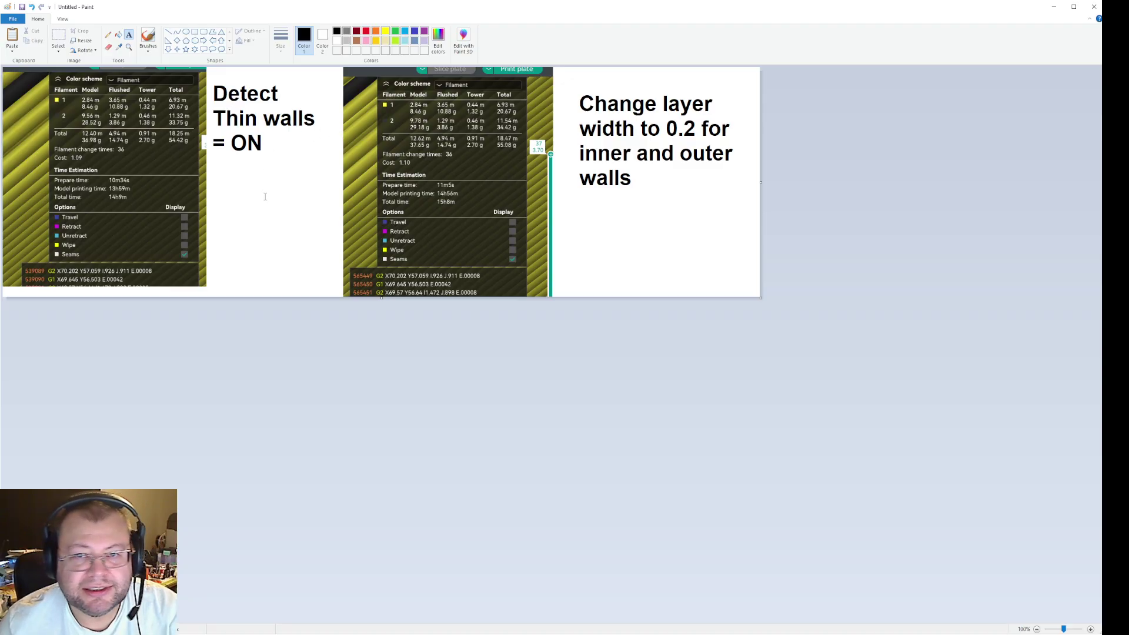
ctrl+scroll(314, 307, up, 3)
ctrl+scroll(305, 300, down, 2)
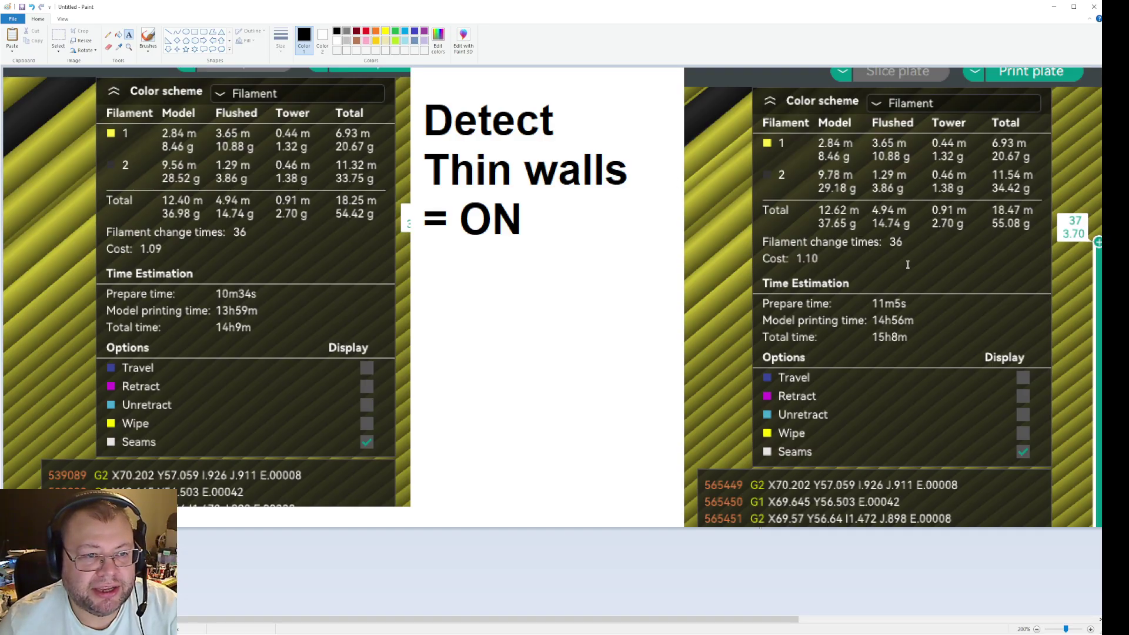
ctrl+scroll(890, 273, down, 1)
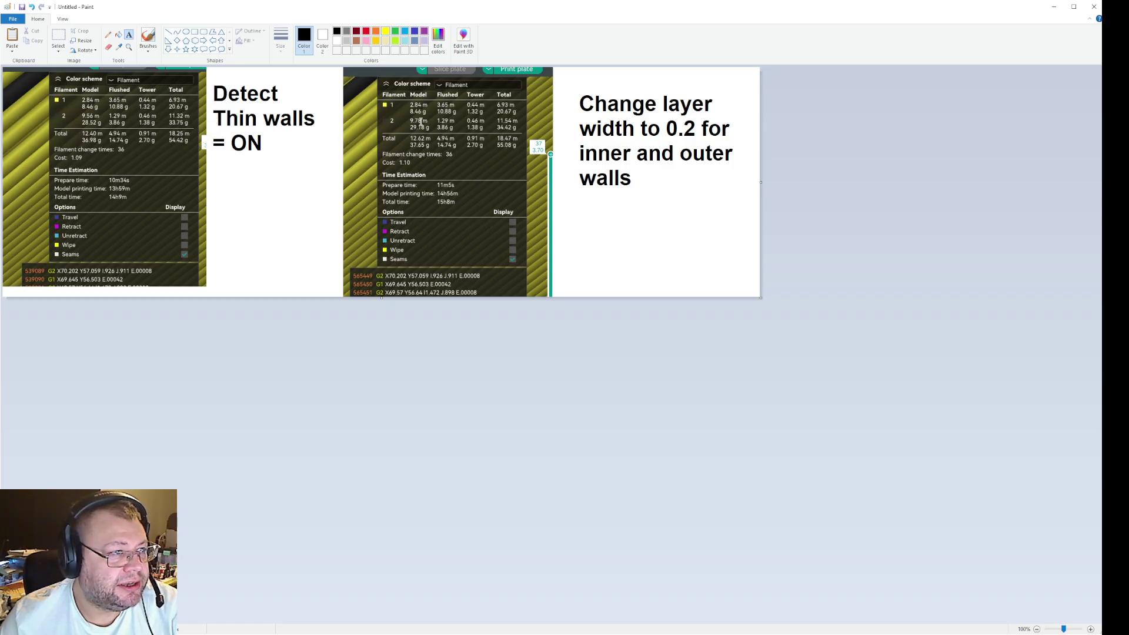
key(ctrl)
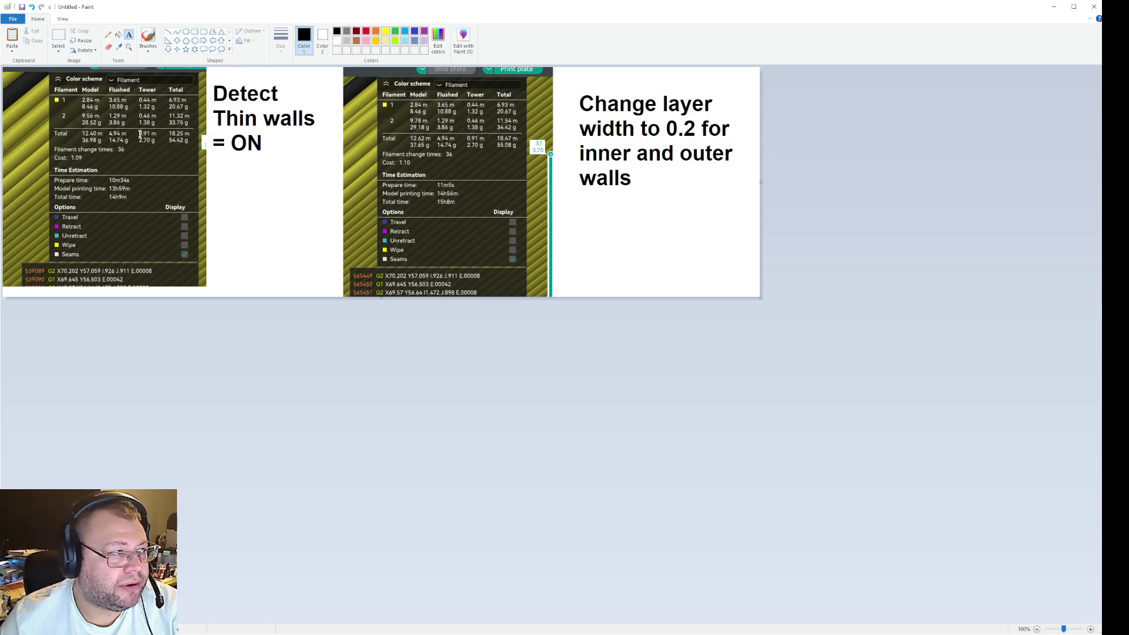
key(ctrl)
key(ctrl)
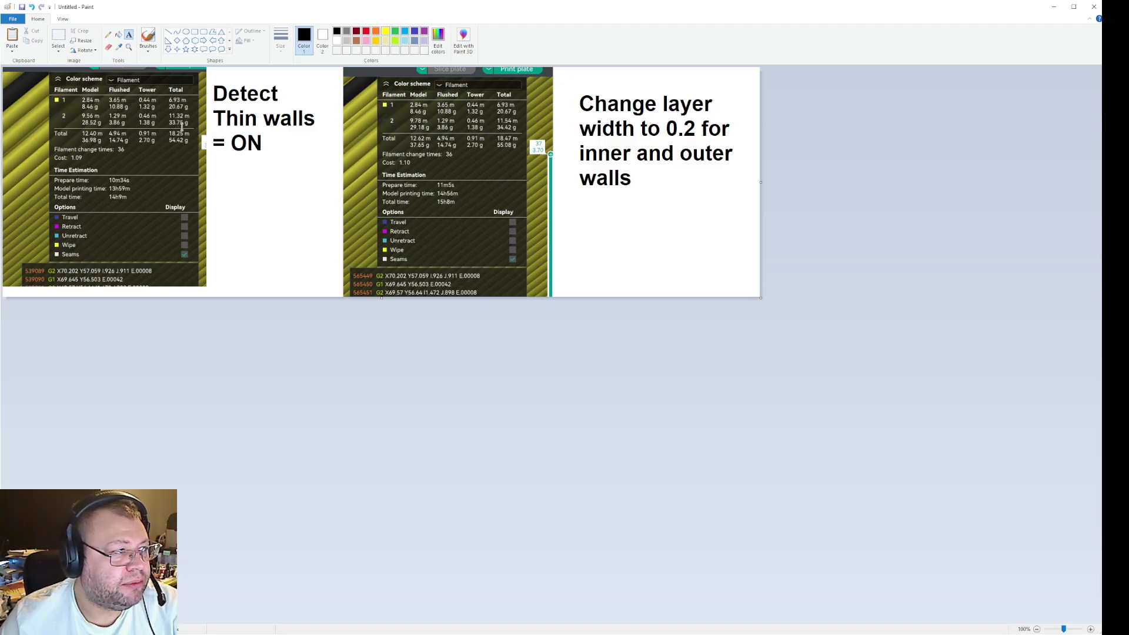
key(ctrl)
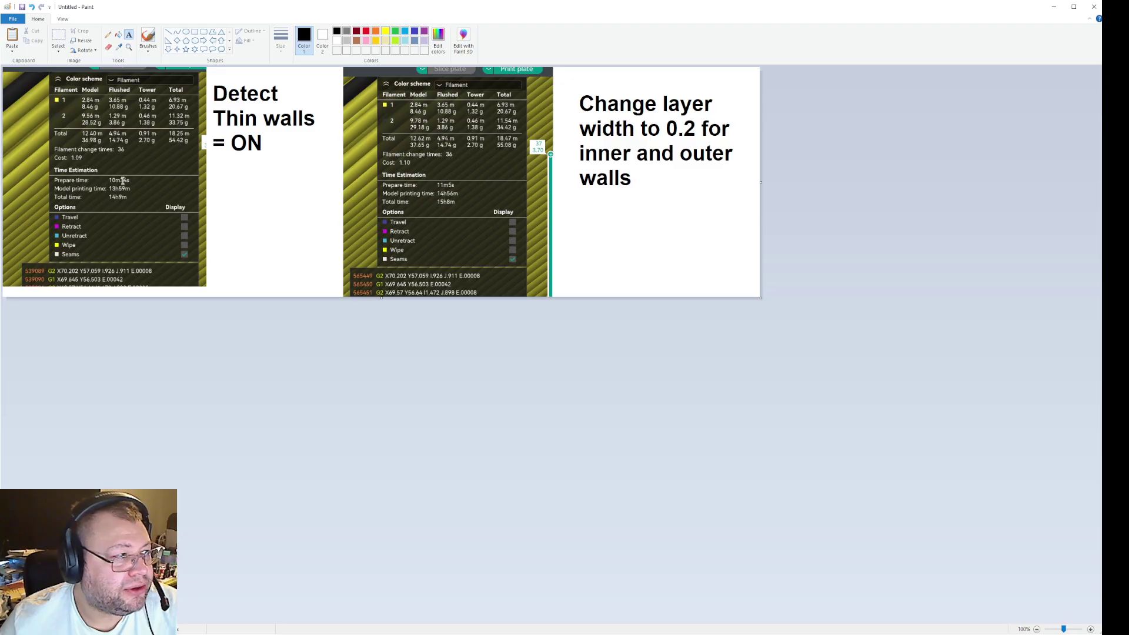
key(ctrl)
key(ctrl)
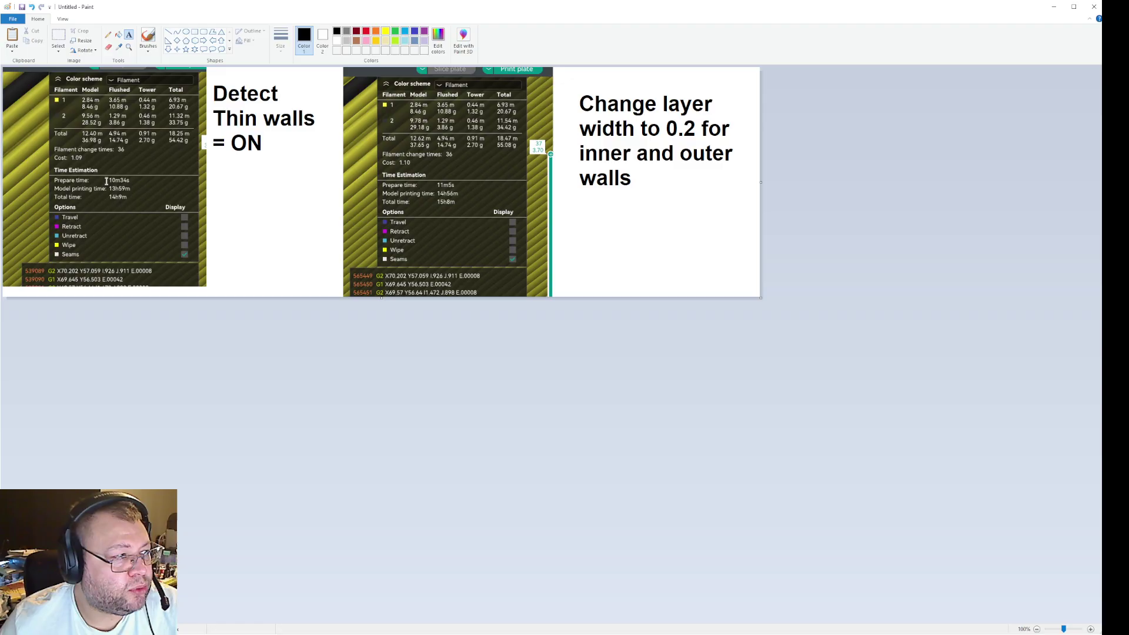
key(ctrl)
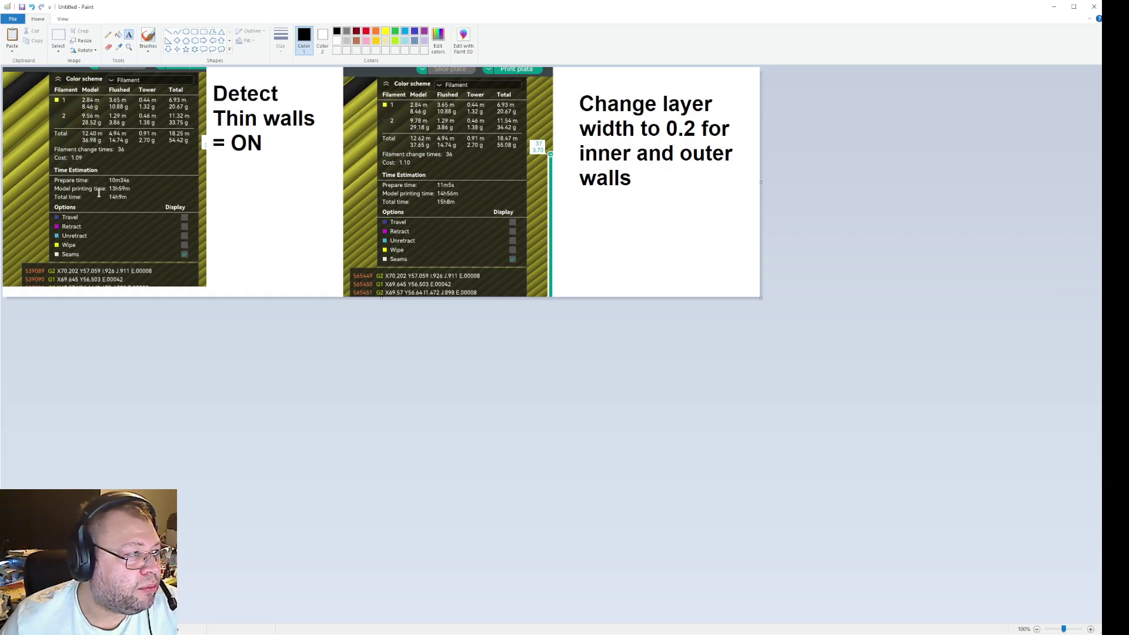
key(ctrl)
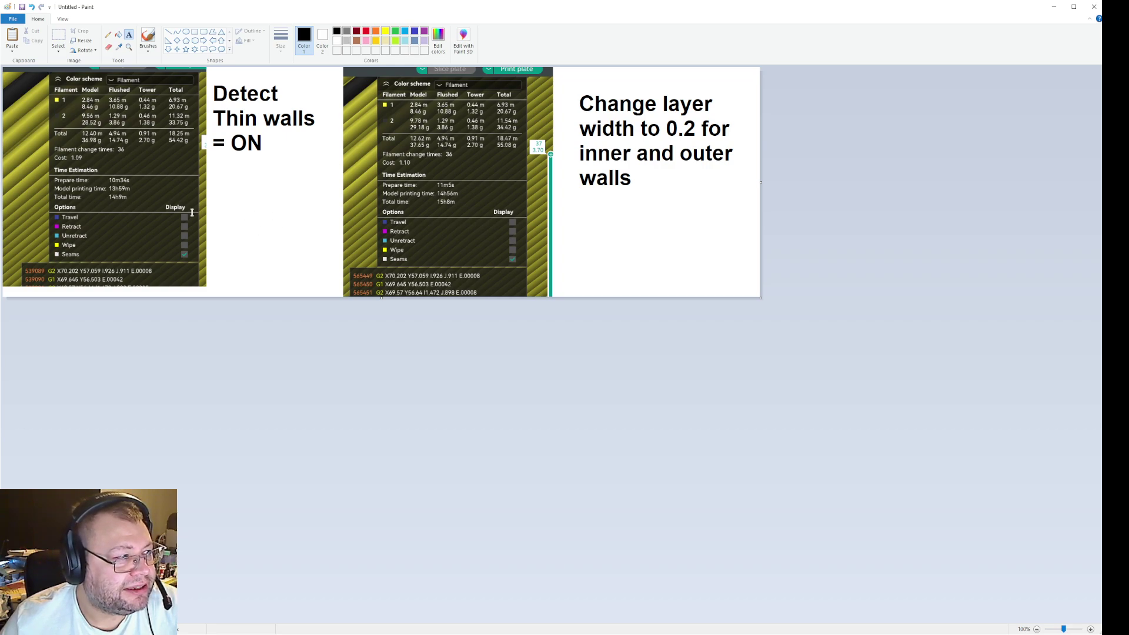
key(ctrl)
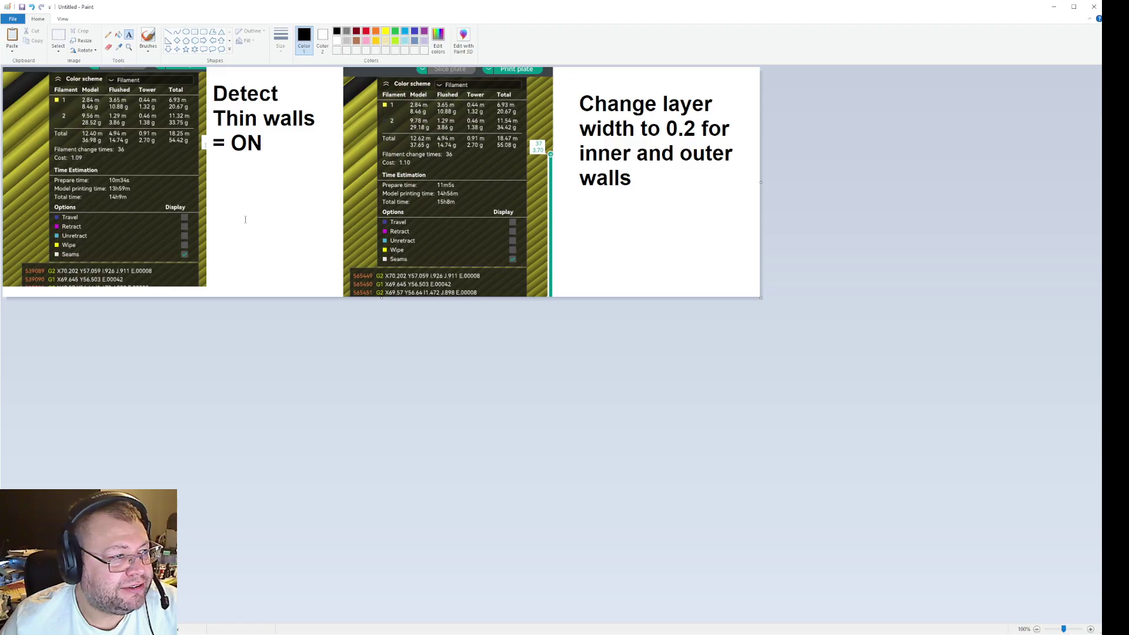